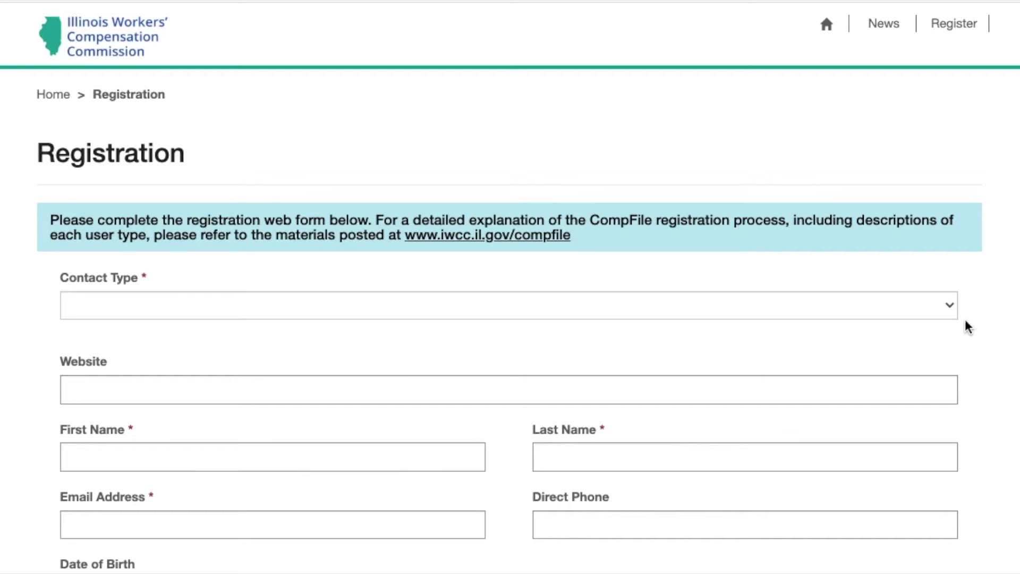
Set the registration Contact Type to Law Firm Administrator.
left_click(950, 311)
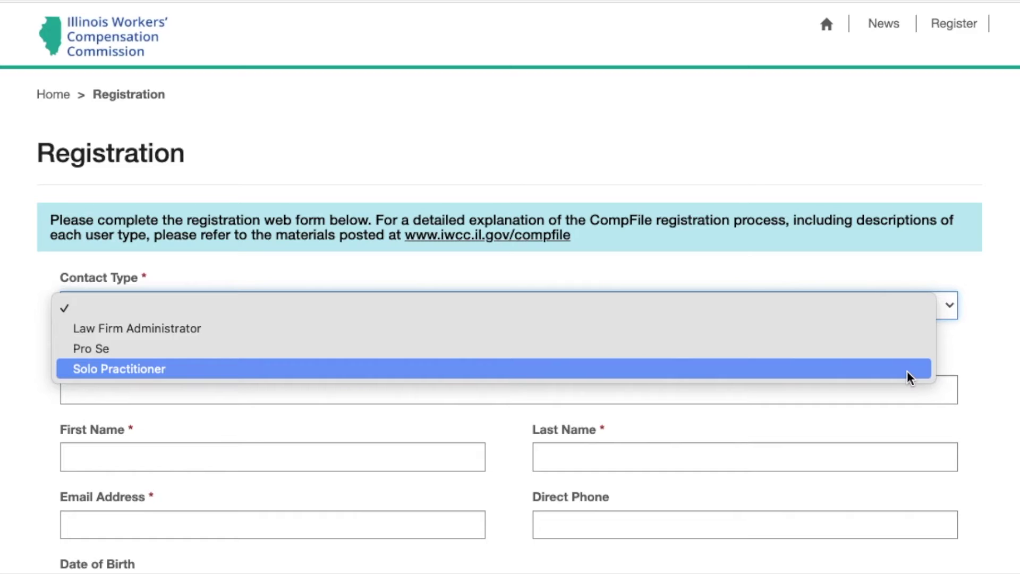
left_click(901, 327)
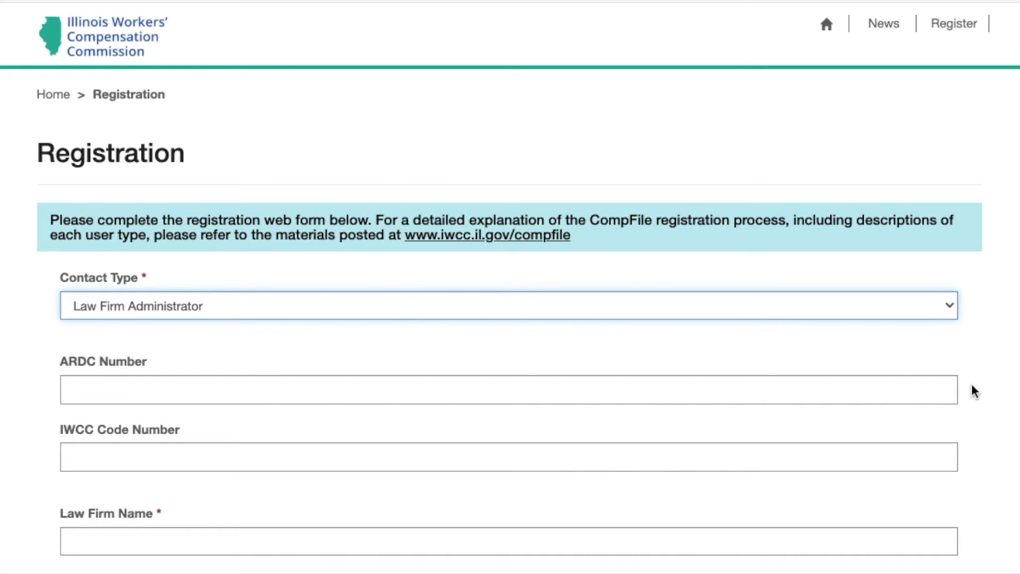
Enter the administrator's ARDC number and IWCC code number in the registration form.
left_click(1011, 400)
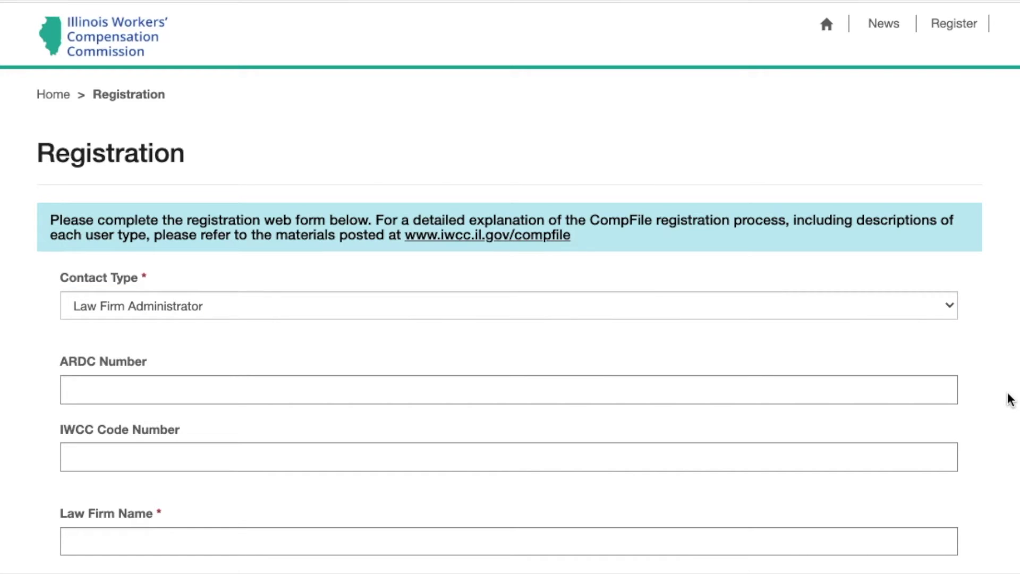
left_click(944, 392)
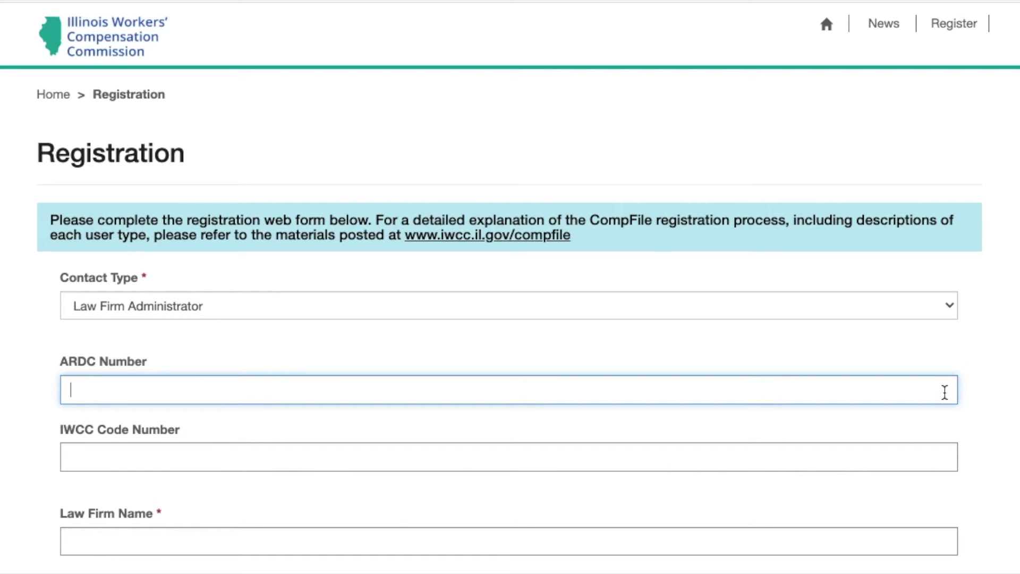
type("1234567")
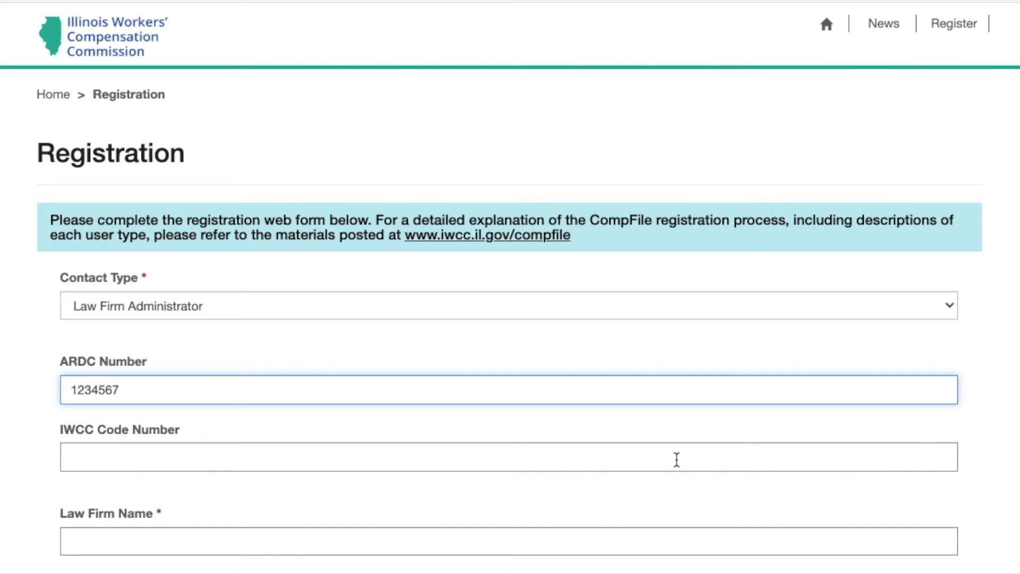
left_click(204, 465)
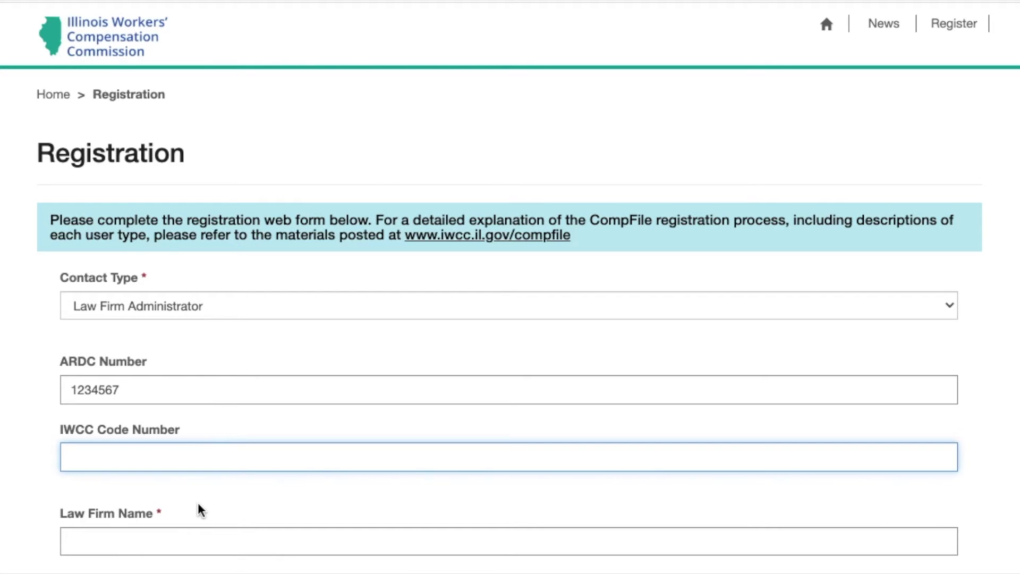
type("12345")
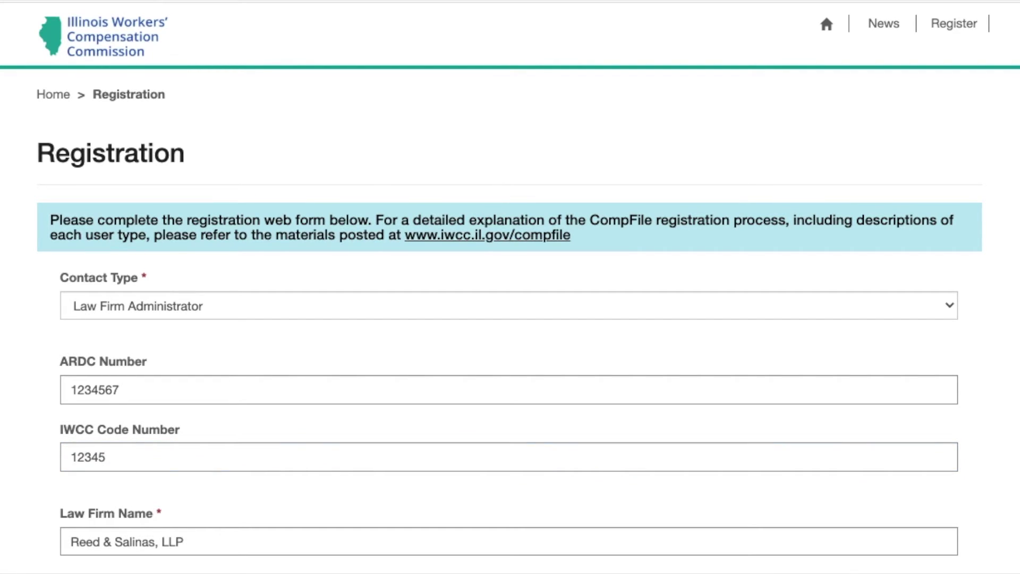
Enter the image verification code shown at the bottom of the form.
scroll(510, 319, "down", 3)
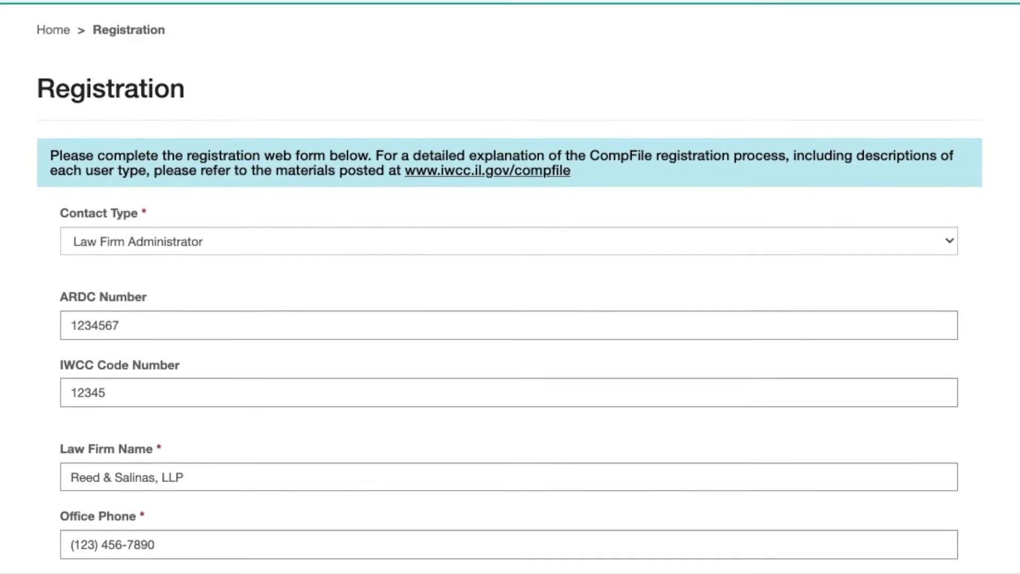
scroll(510, 319, "down", 5)
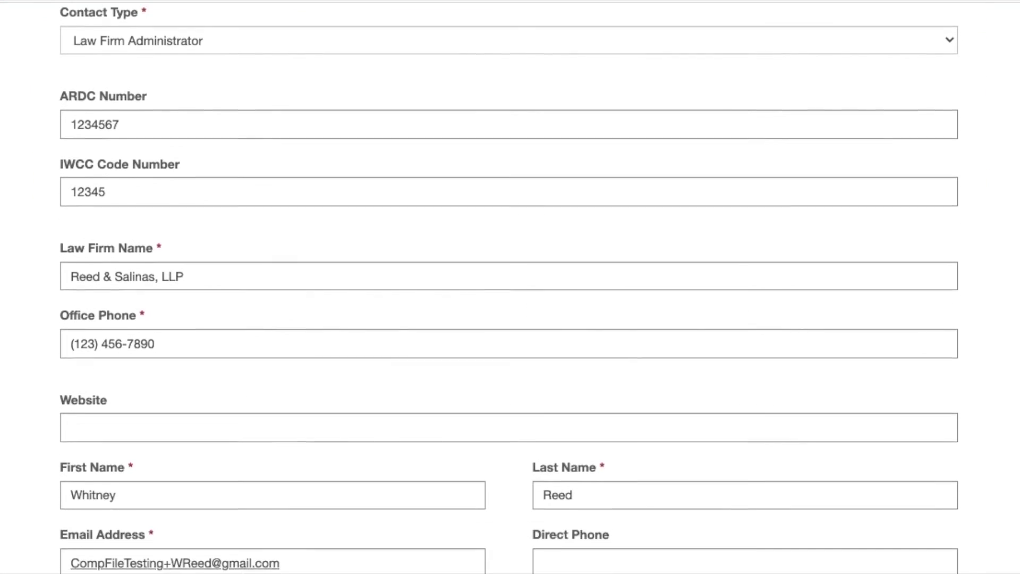
scroll(497, 458, "down", 2)
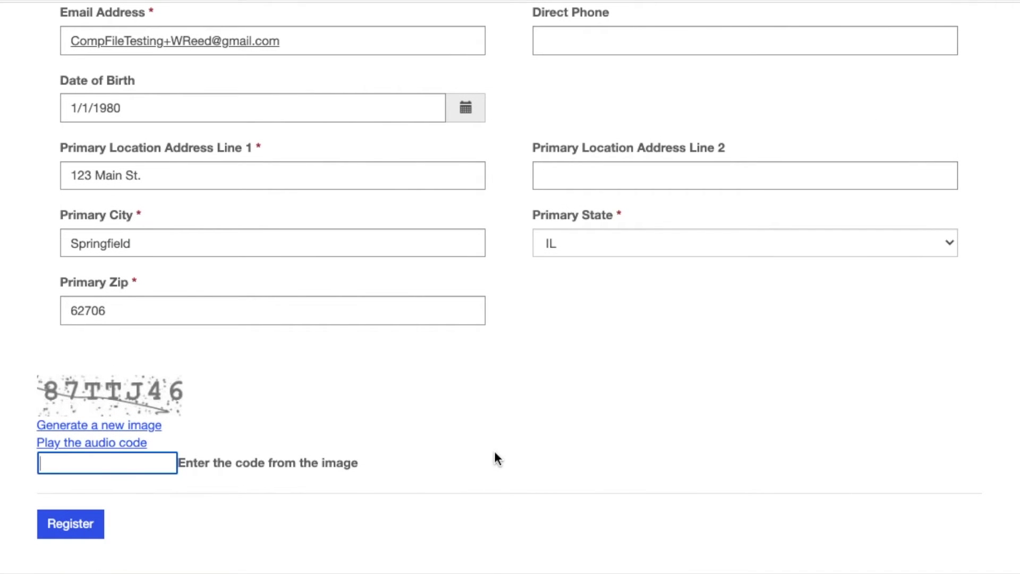
type("87ttj46")
Submit the completed CompFile registration.
left_click(97, 534)
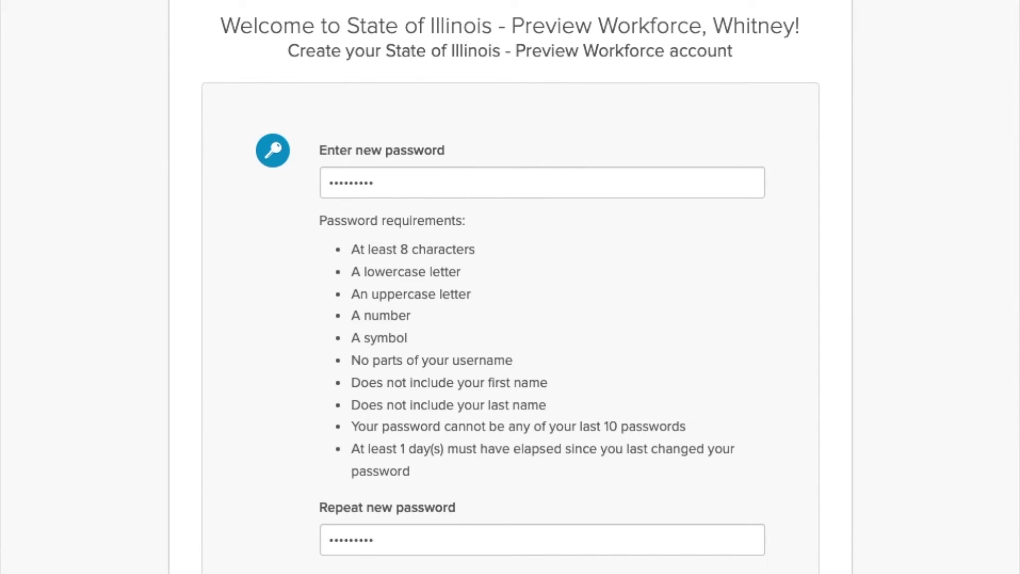
Pick the circuit-board picture as the Okta security image.
scroll(510, 286, "down", 4)
scroll(510, 287, "down", 4)
scroll(510, 287, "down", 2)
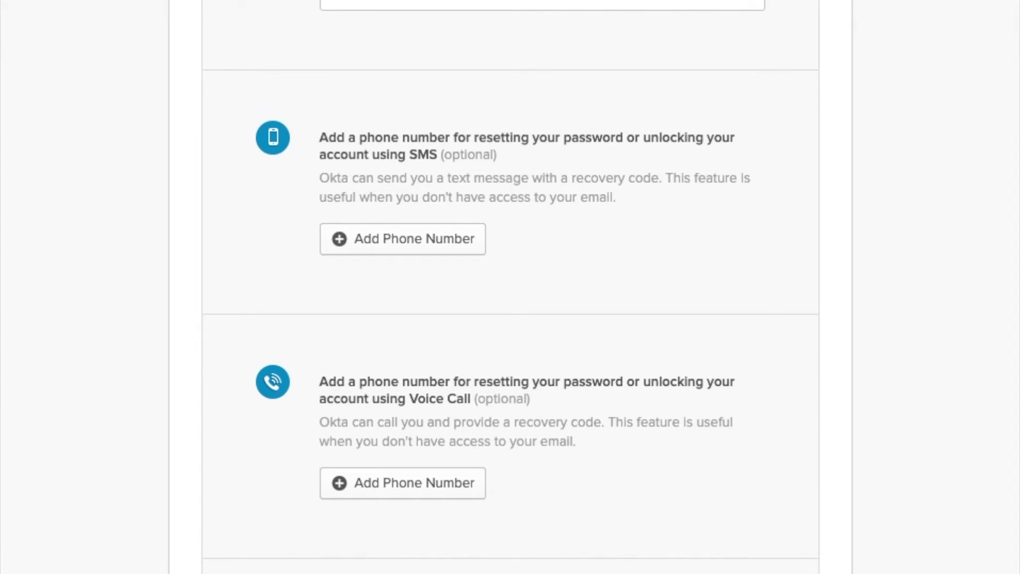
scroll(510, 287, "down", 2)
scroll(510, 287, "down", 8)
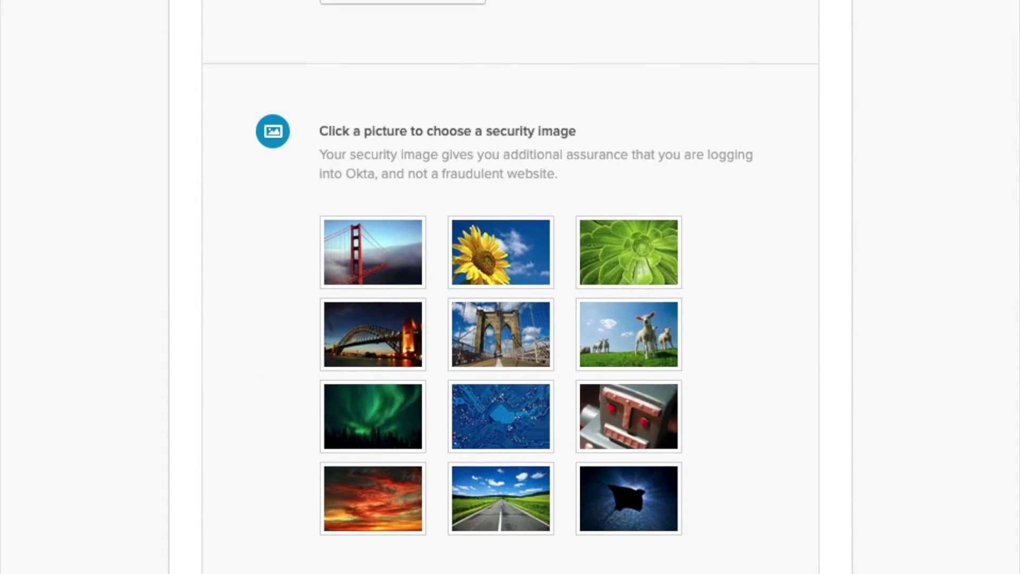
left_click(514, 417)
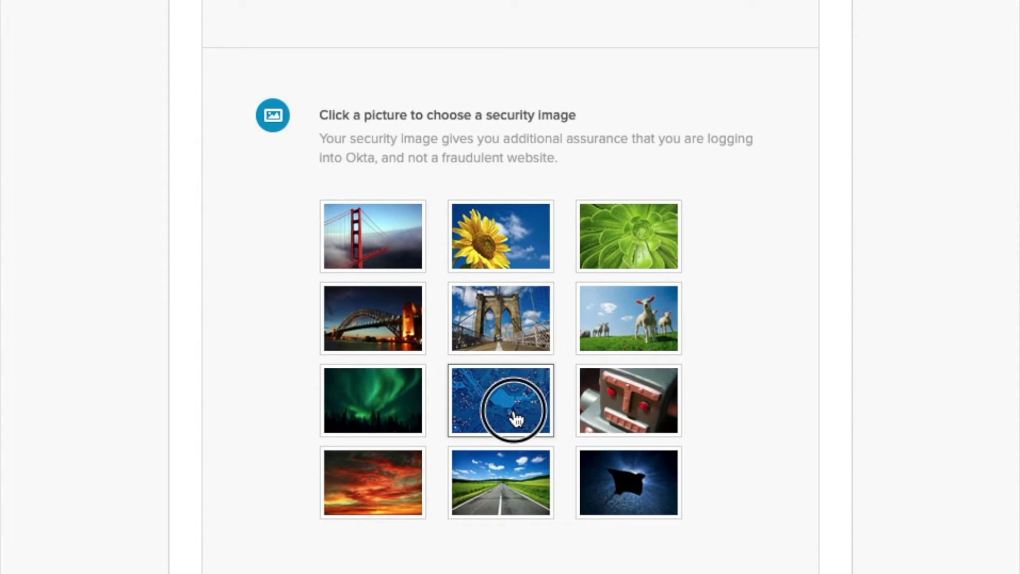
scroll(510, 287, "down", 2)
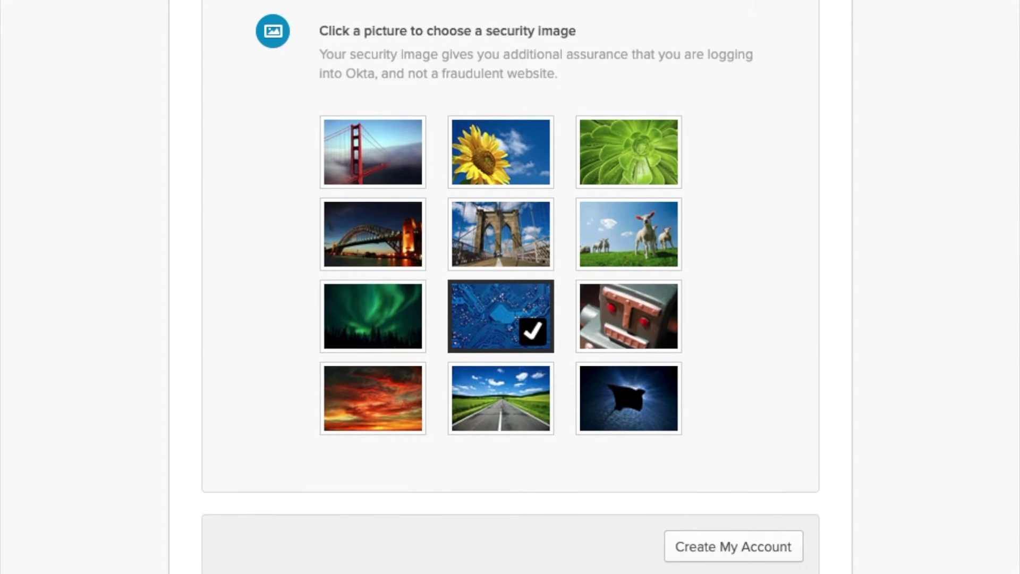
Create the Okta account with the entered password and security image.
left_click(694, 553)
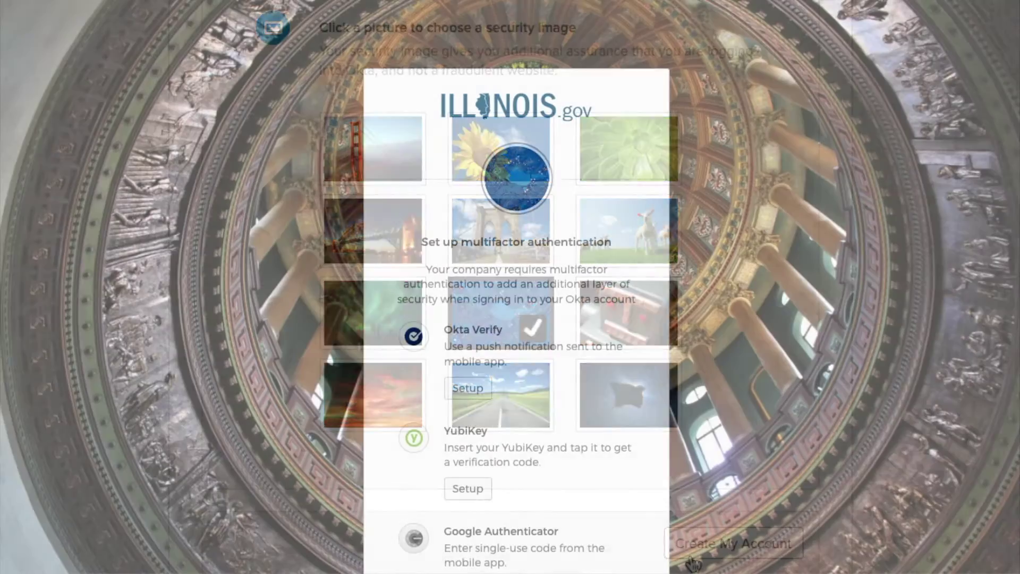
scroll(516, 316, "down", 2)
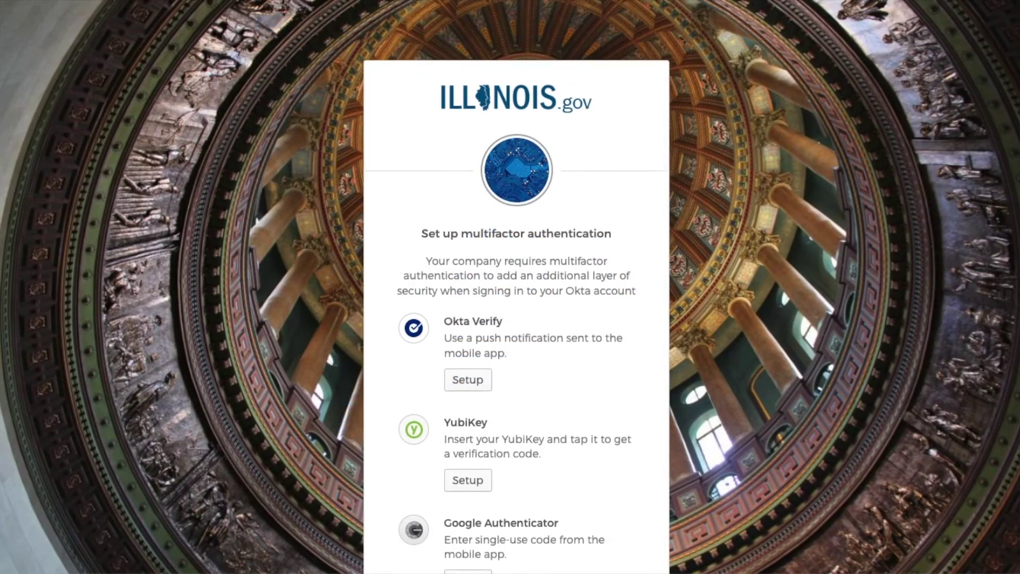
scroll(516, 316, "down", 3)
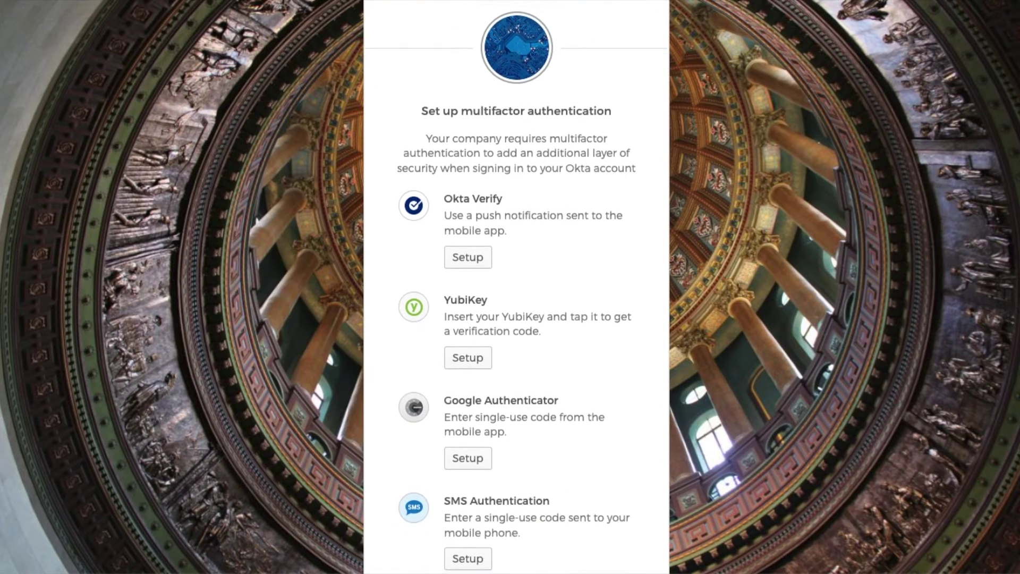
scroll(516, 316, "down", 2)
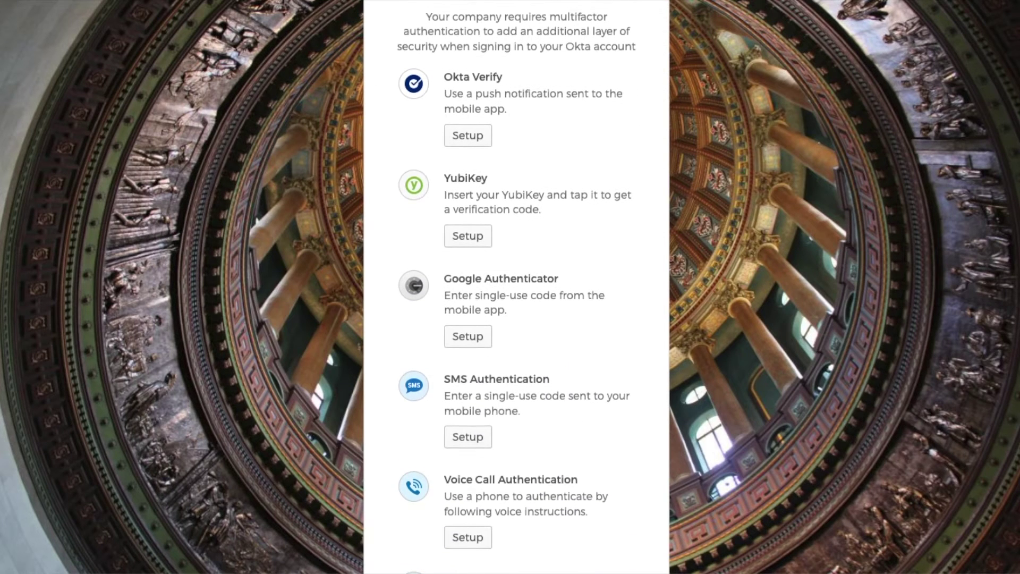
scroll(517, 316, "down", 2)
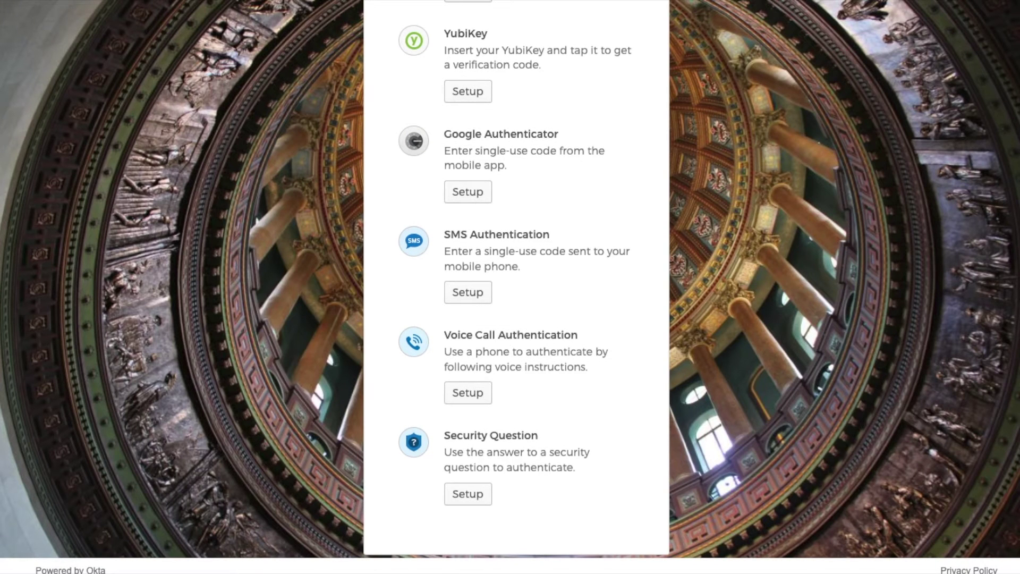
Enroll a security question about the least-liked childhood food, with its answer saved.
left_click(468, 494)
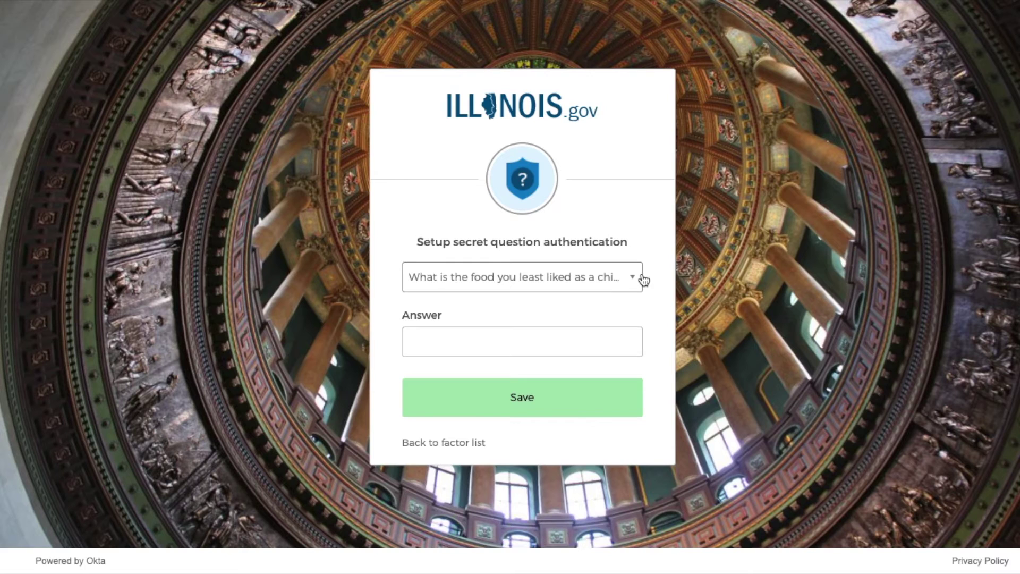
left_click(638, 281)
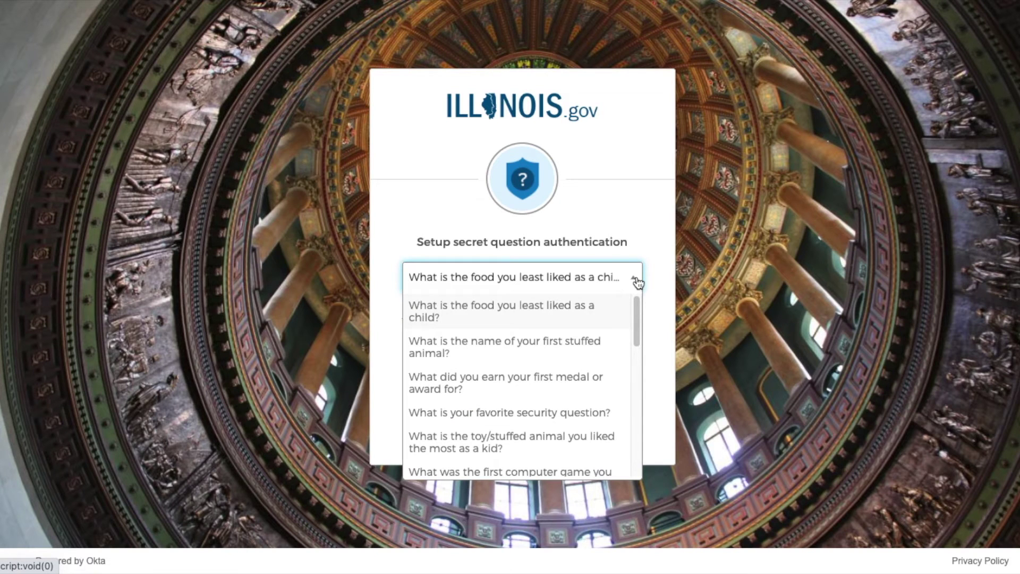
left_click(617, 314)
left_click(527, 337)
type("broccoli")
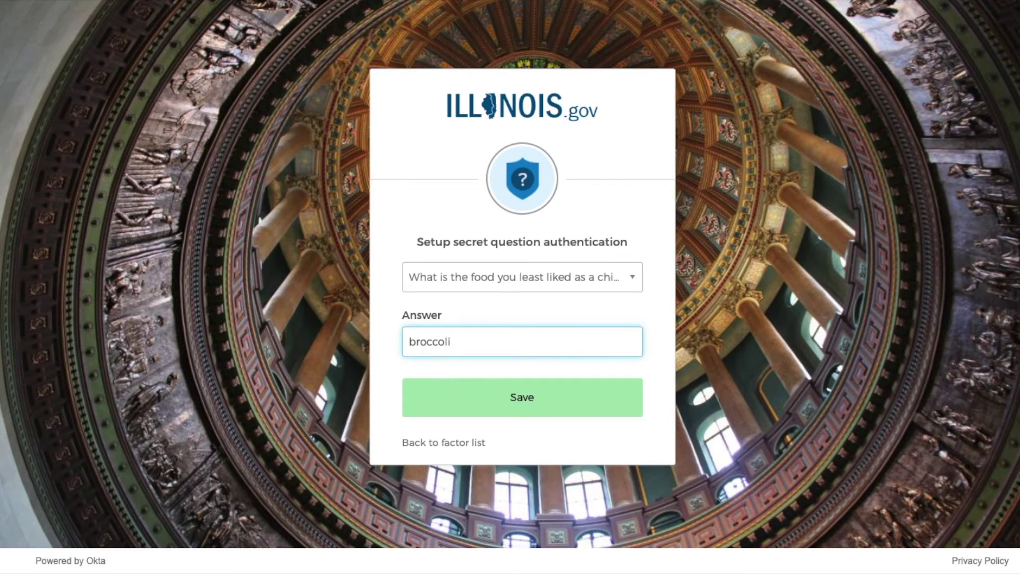
left_click(474, 397)
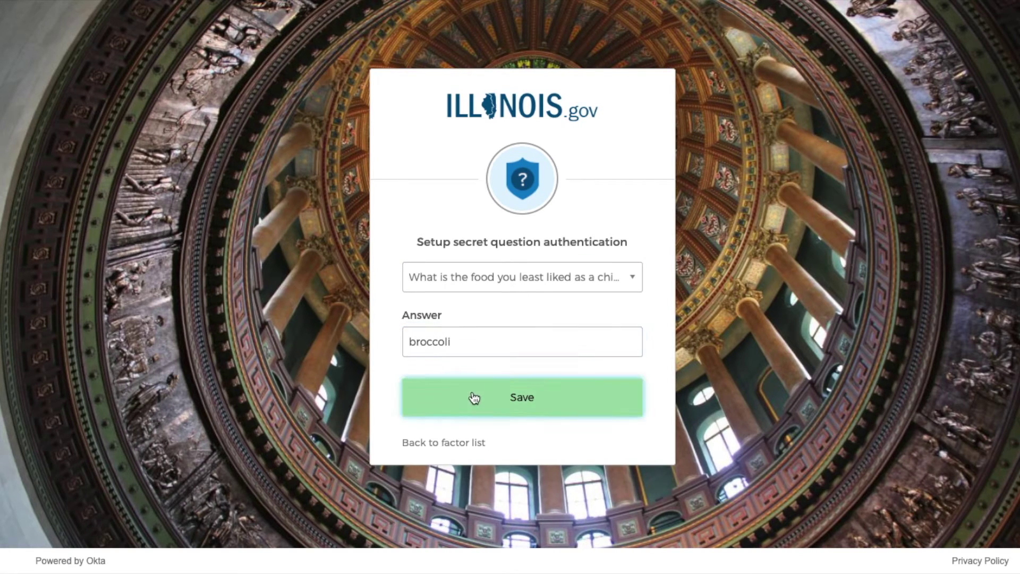
Enroll SMS Authentication as a factor and finish the multifactor setup.
scroll(472, 391, "down", 3)
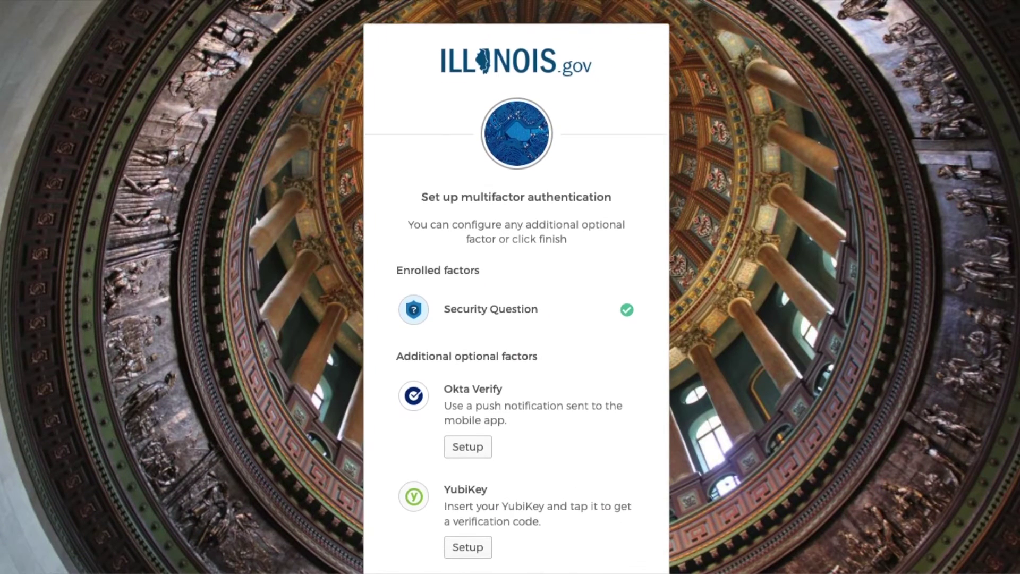
scroll(553, 426, "down", 5)
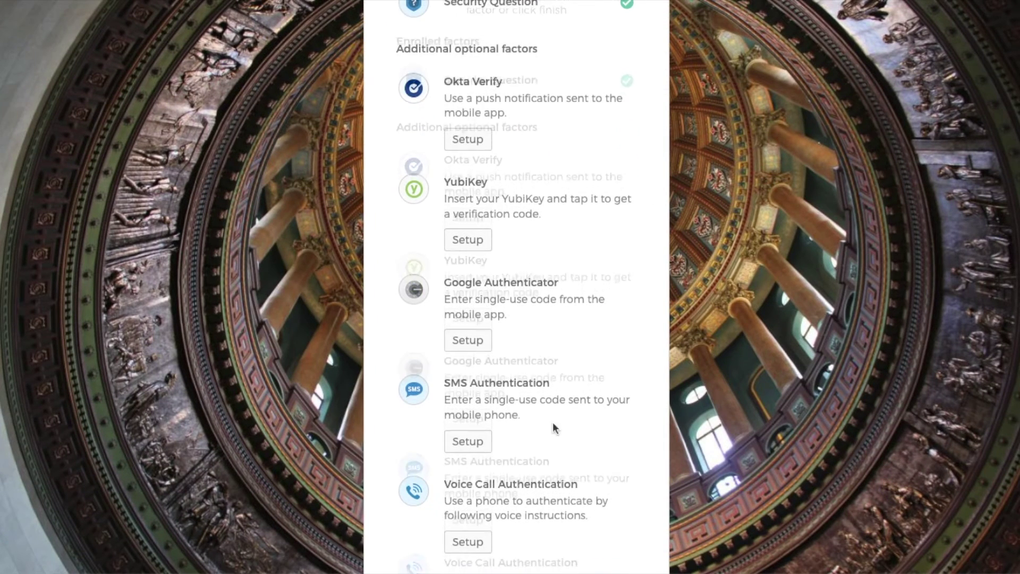
left_click(493, 442)
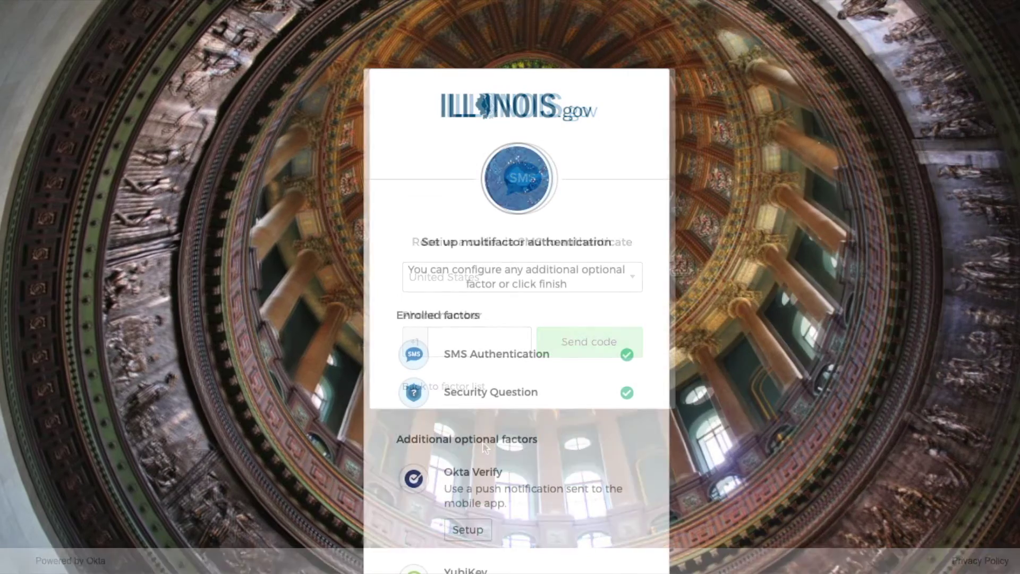
scroll(515, 313, "down", 5)
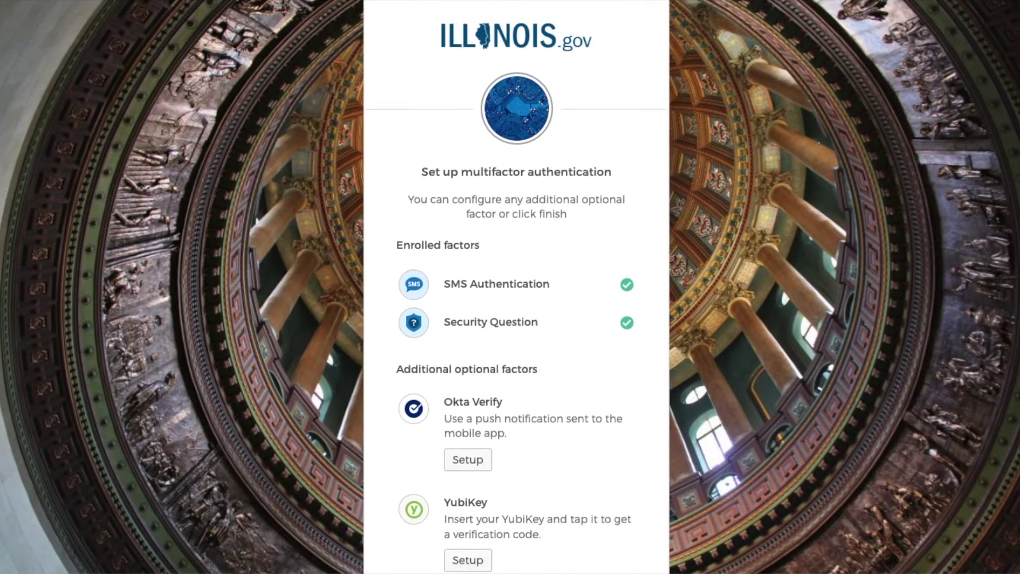
scroll(516, 313, "down", 3)
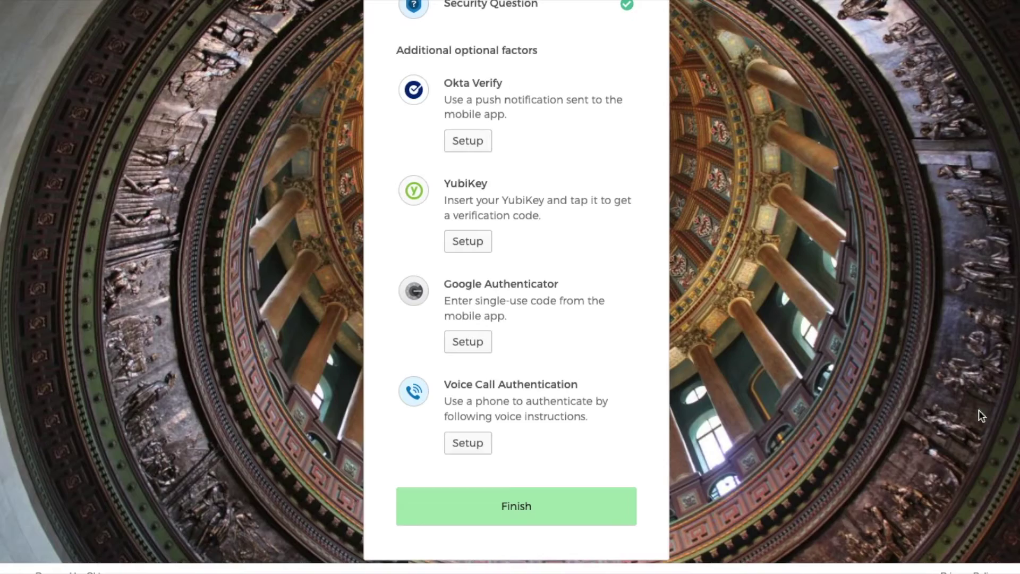
left_click(606, 513)
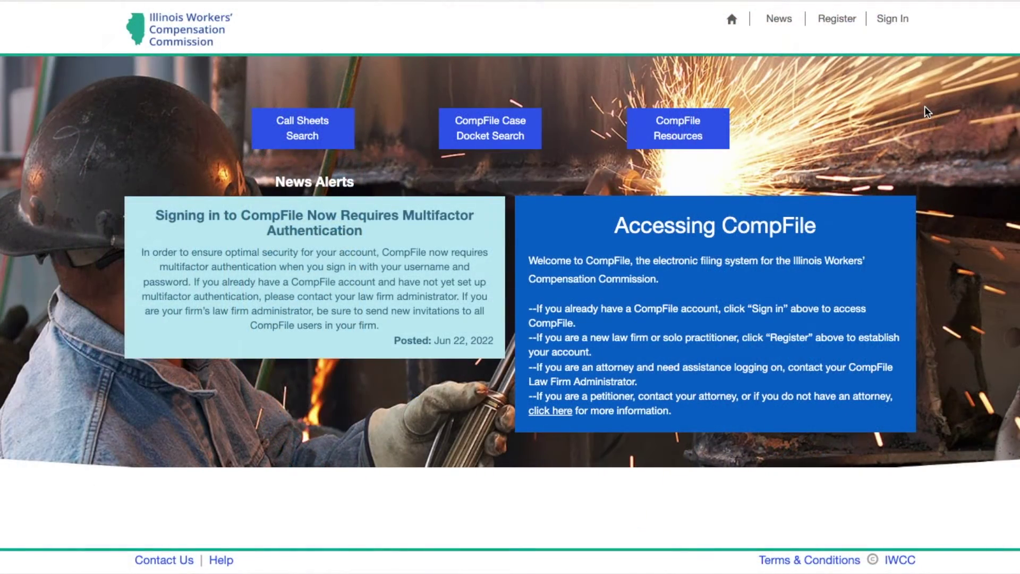
Sign in to CompFile and verify identity by answering the security question.
left_click(897, 23)
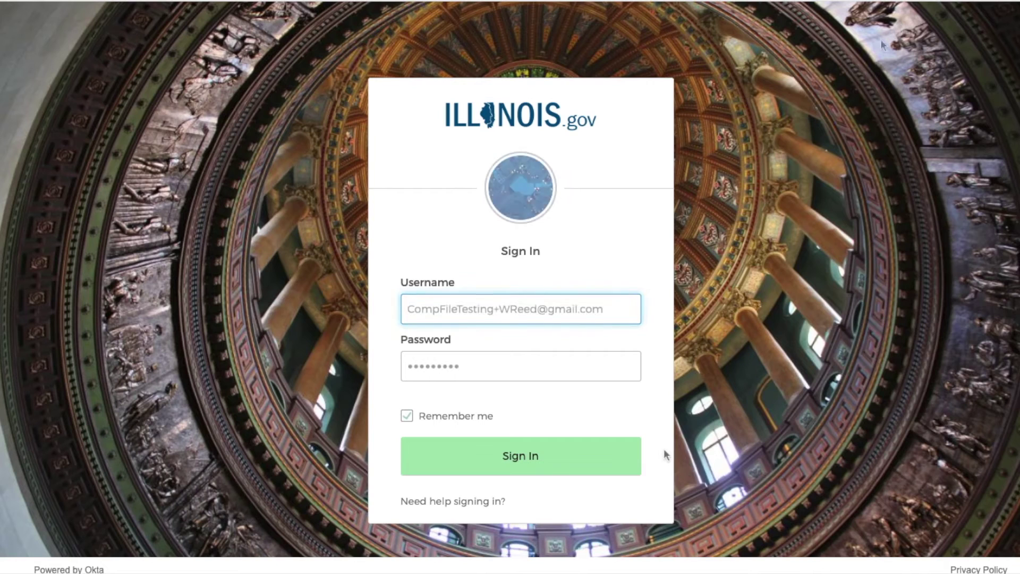
left_click(608, 457)
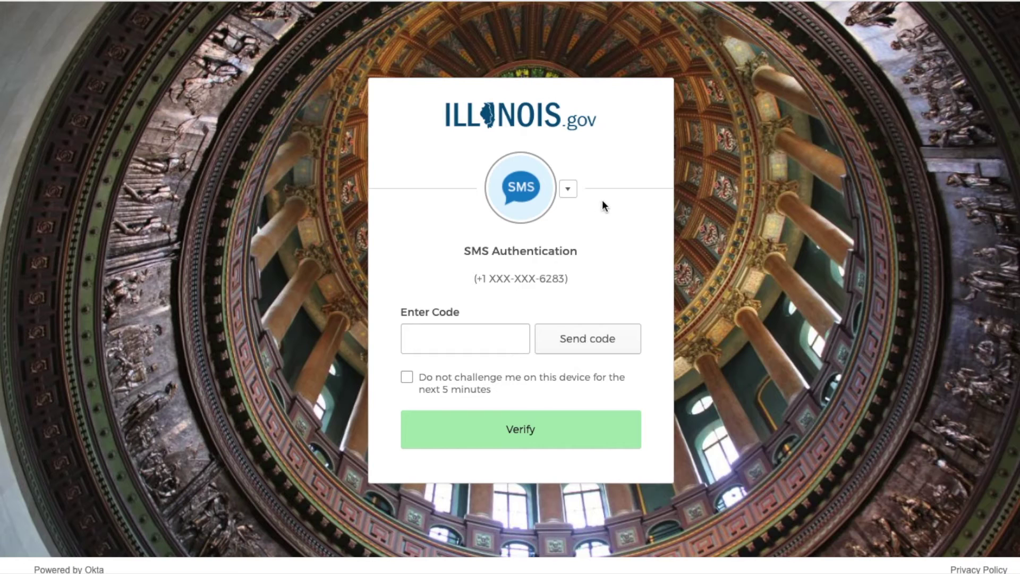
left_click(572, 193)
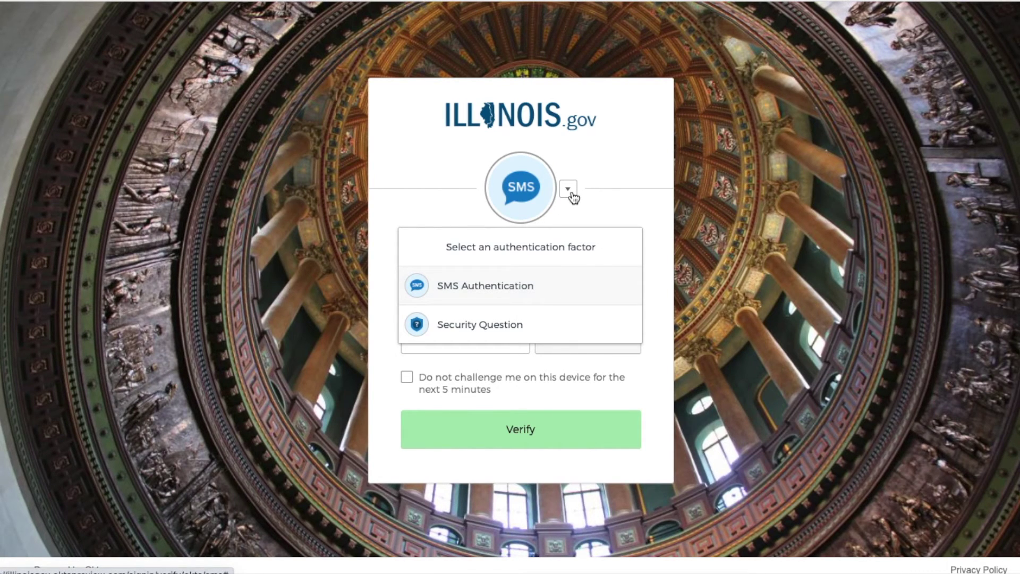
left_click(575, 323)
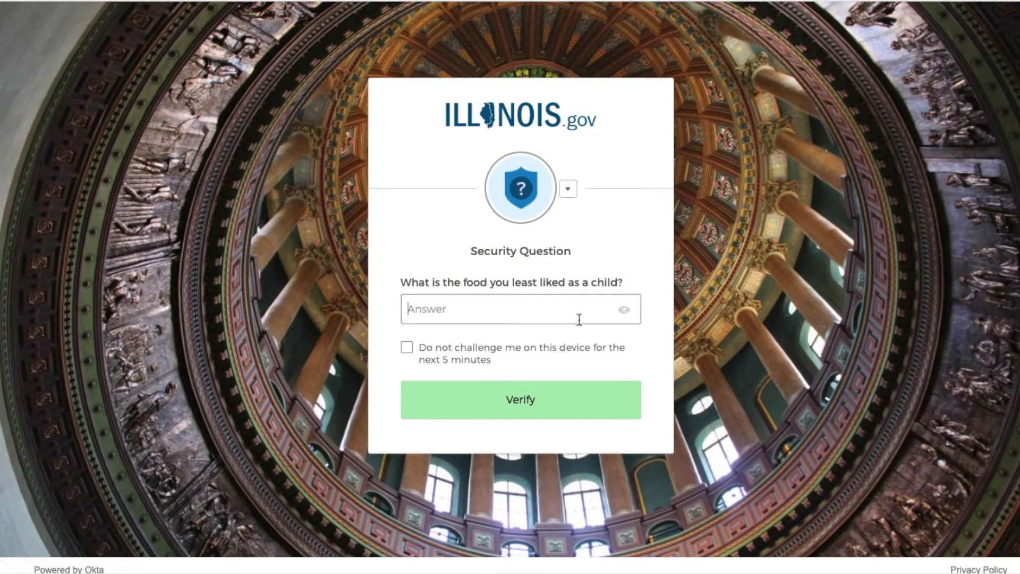
type("*********")
left_click(590, 400)
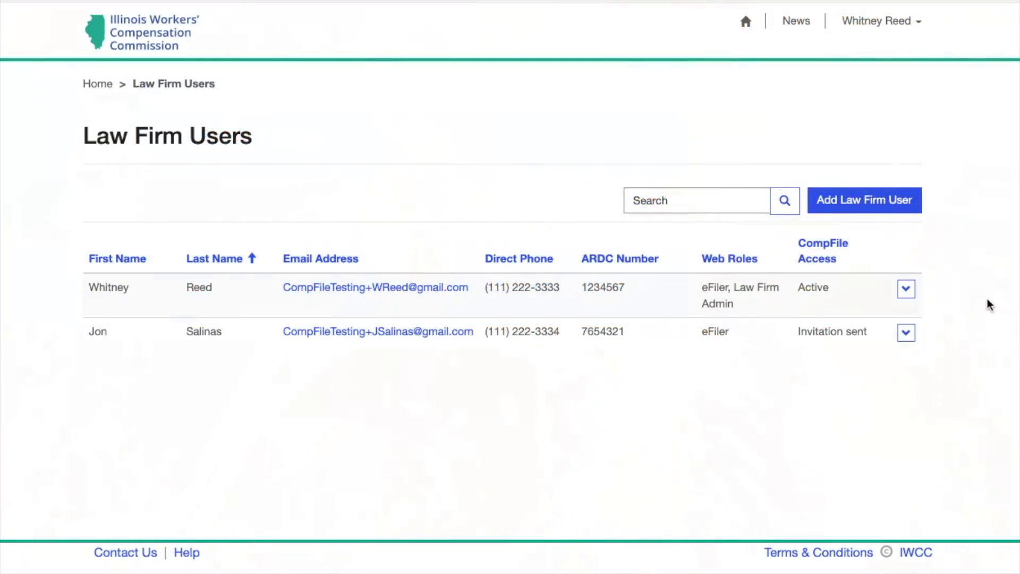
Add a new law firm user with contact type Attorney and submit her details.
left_click(873, 211)
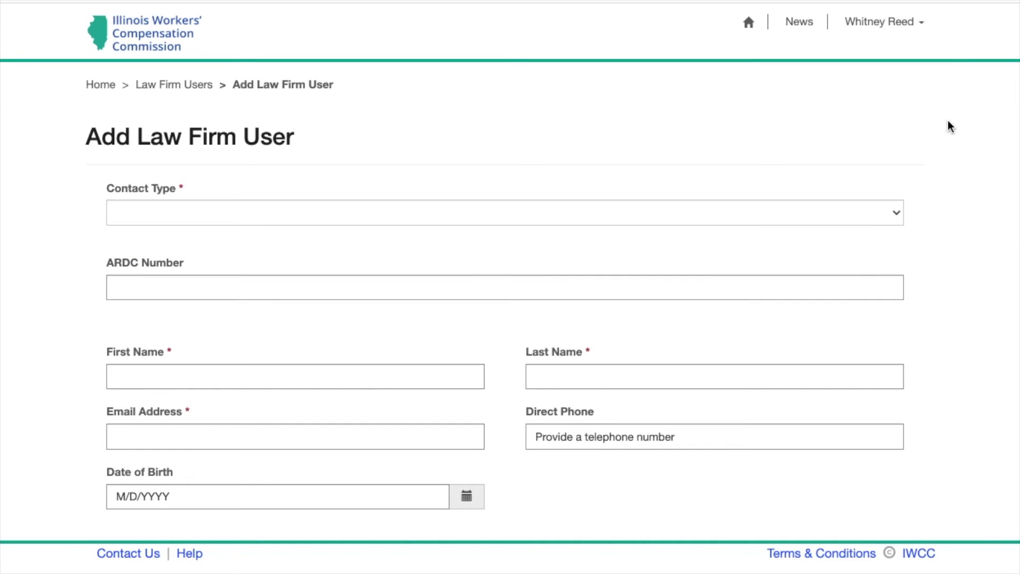
left_click(896, 214)
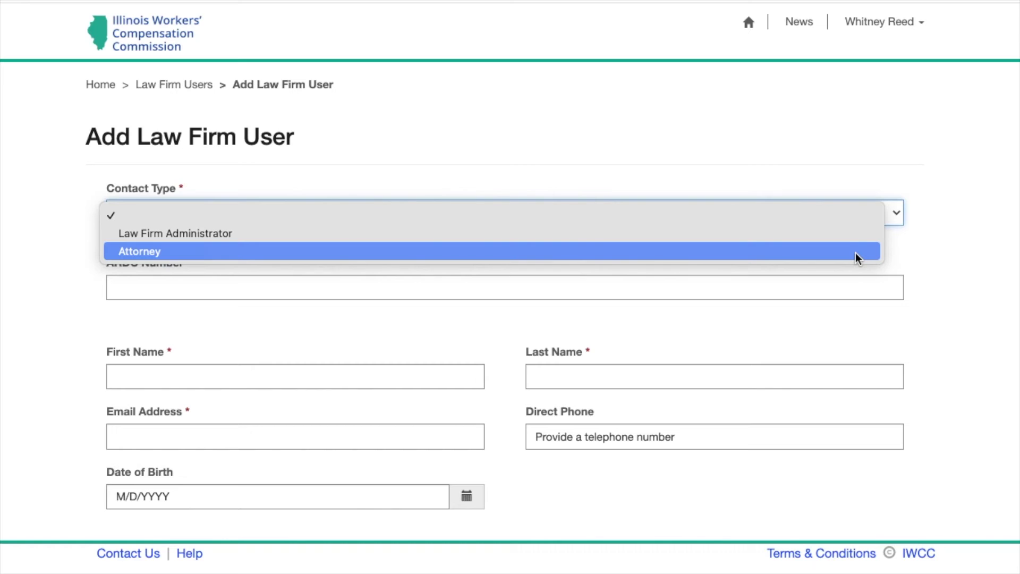
left_click(857, 257)
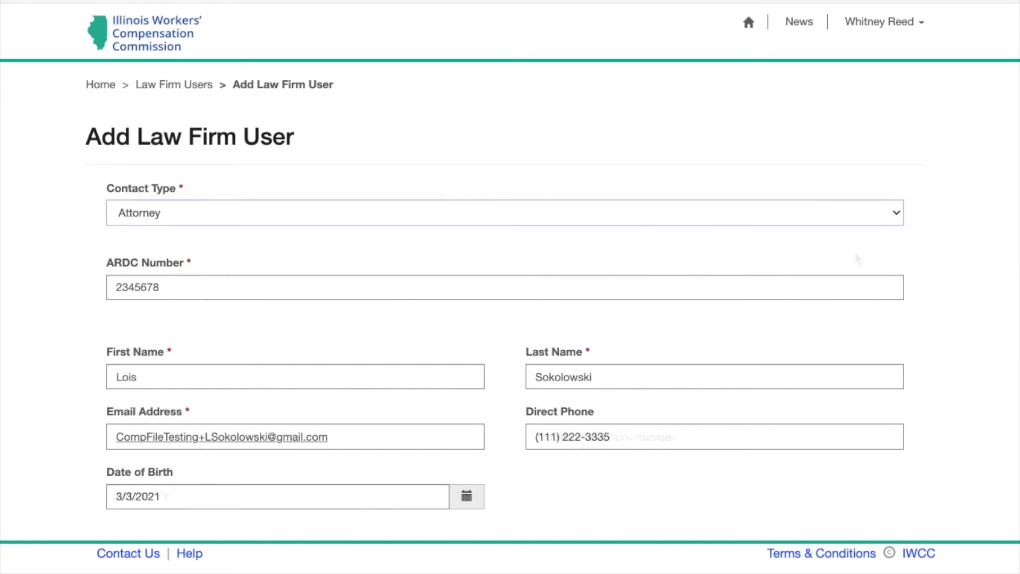
scroll(510, 287, "down", 3)
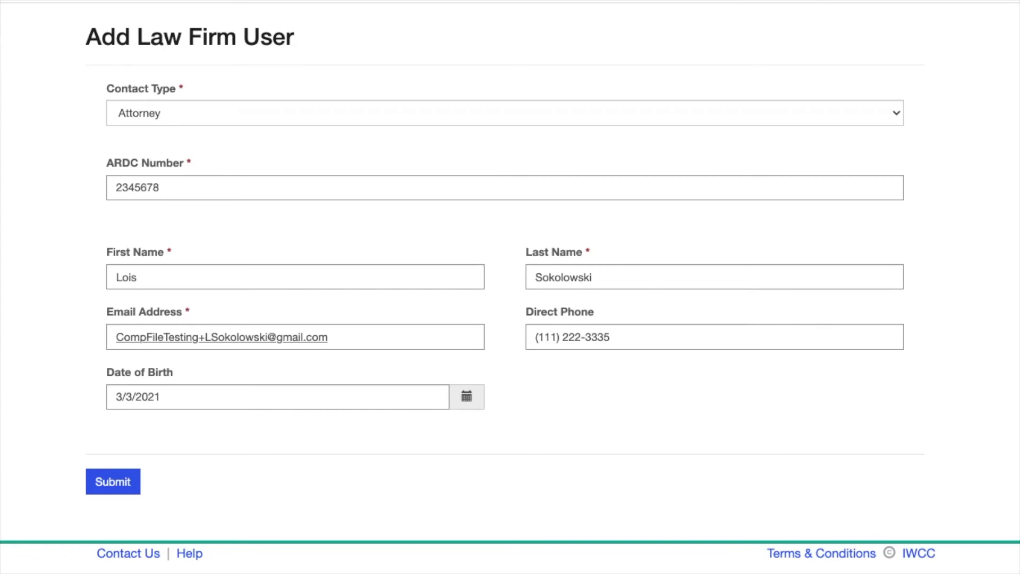
left_click(122, 498)
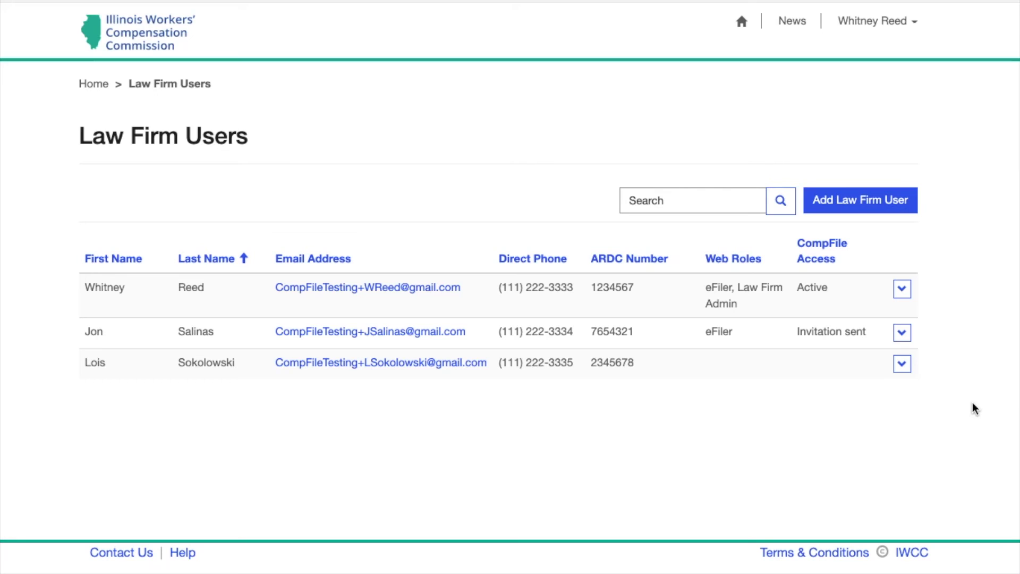
Assign filing permissions to the new attorney and send her an invitation.
left_click(902, 364)
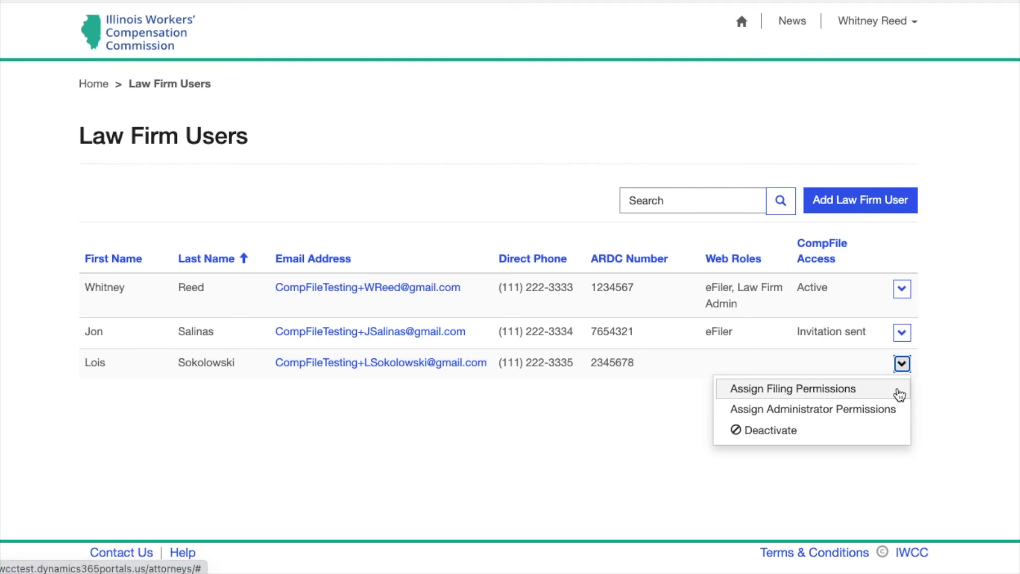
left_click(899, 393)
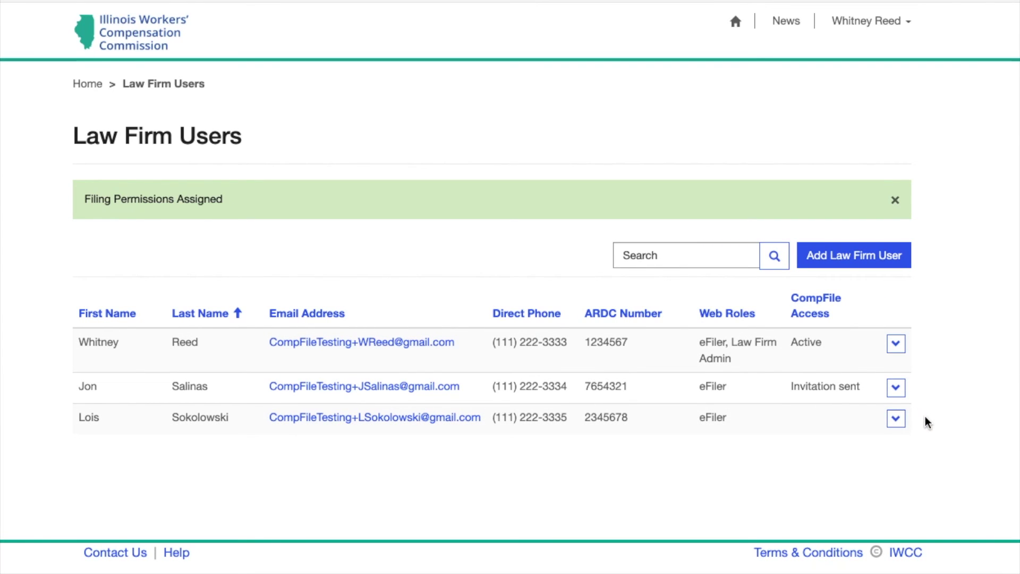
left_click(897, 419)
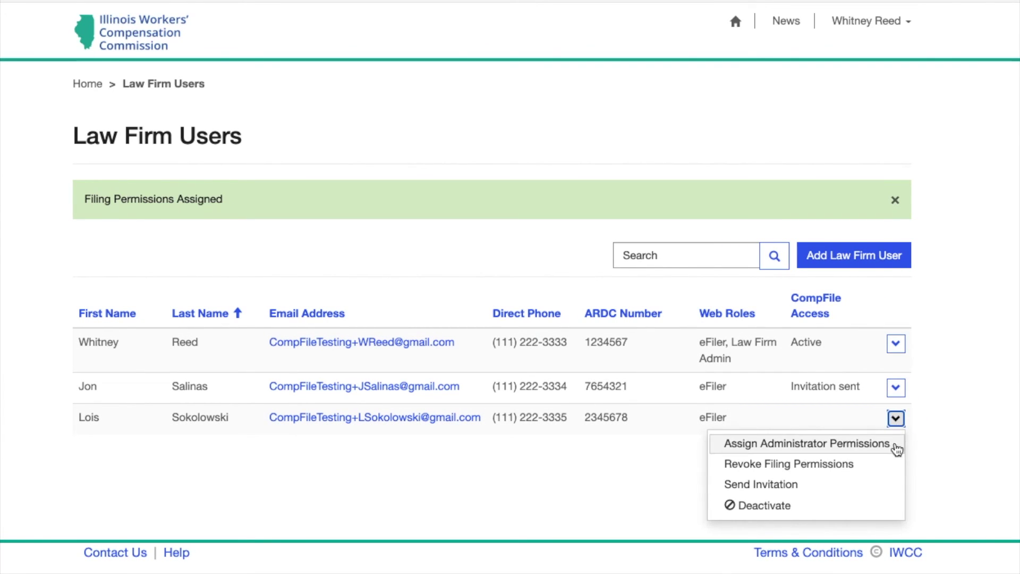
left_click(889, 491)
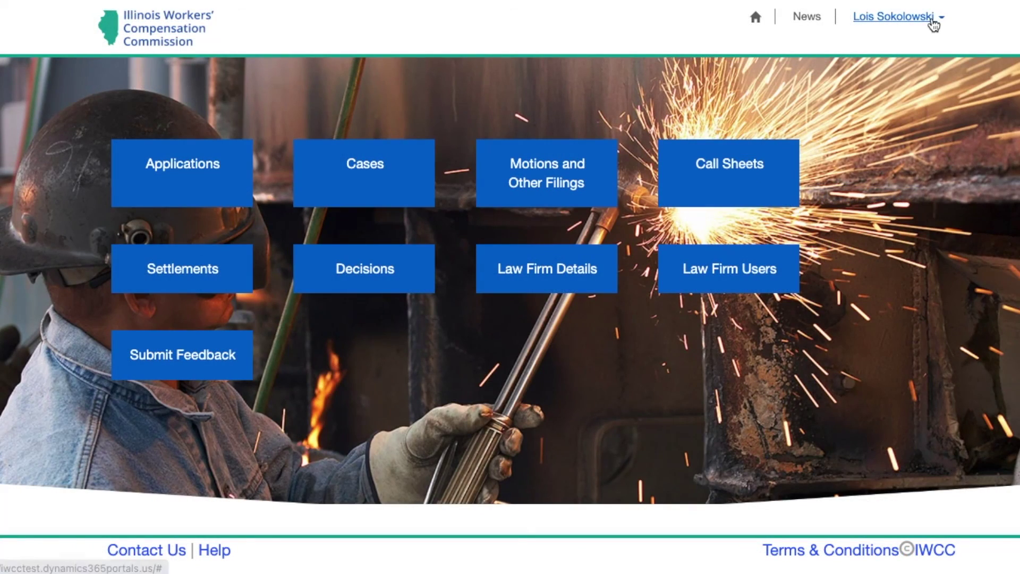
Open the signed-in attorney's Profile page from the user menu.
left_click(934, 25)
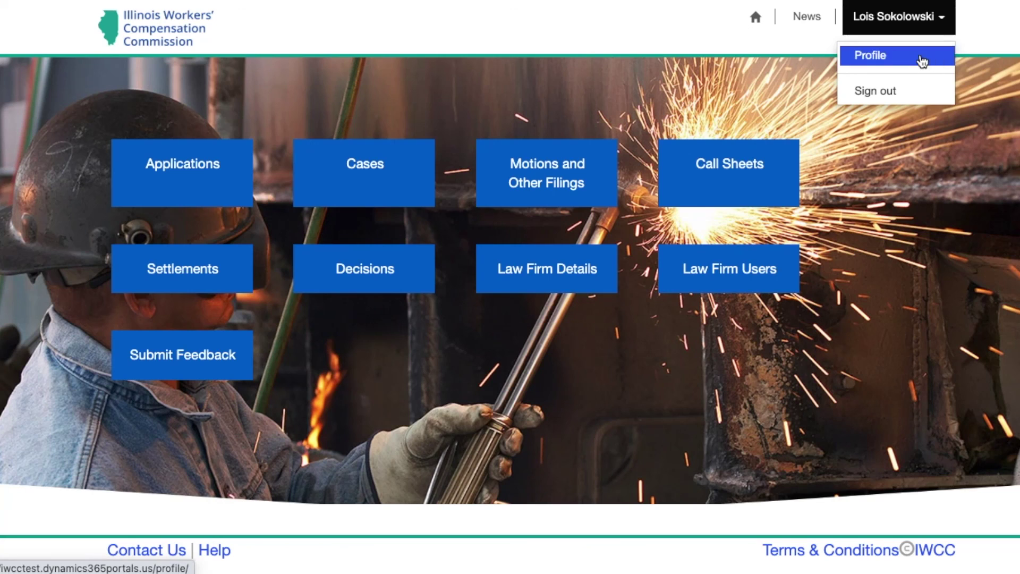
left_click(922, 61)
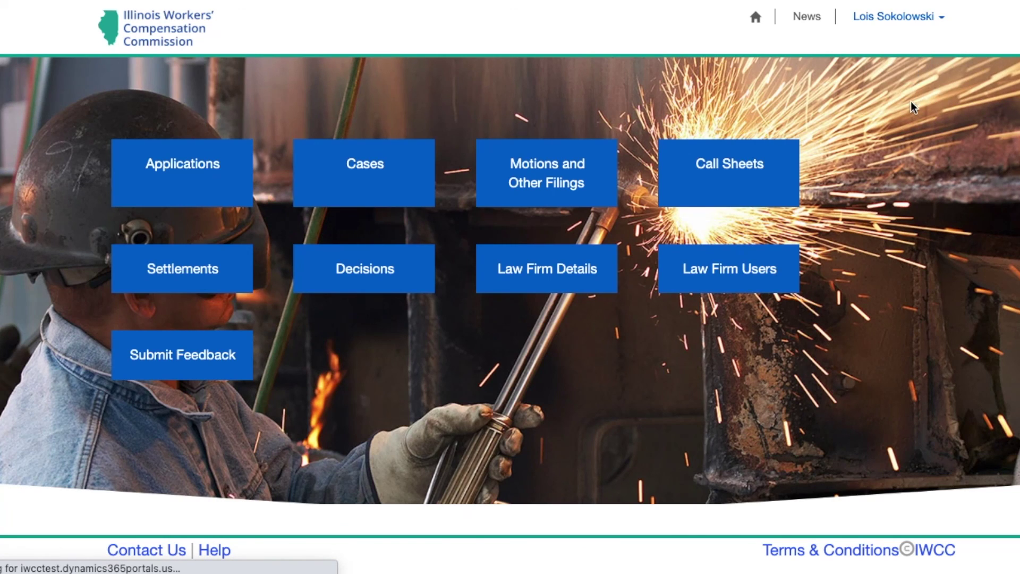